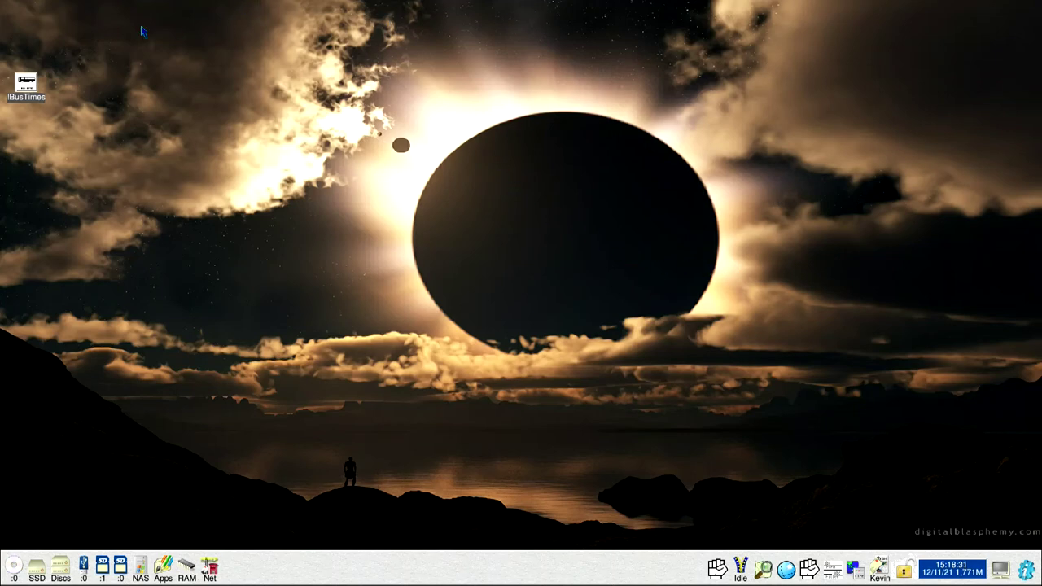
- Launch BusTimes and show departures for Riverside Industrial Estate, Littlehampton (buses 665, 700, 69)
click(26, 83)
double_click(27, 83)
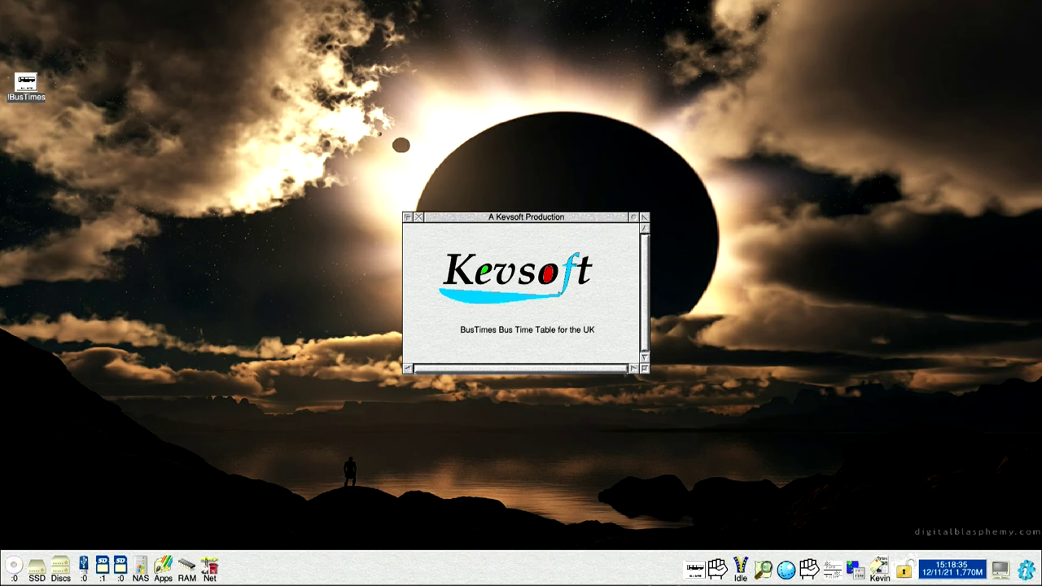
click(695, 570)
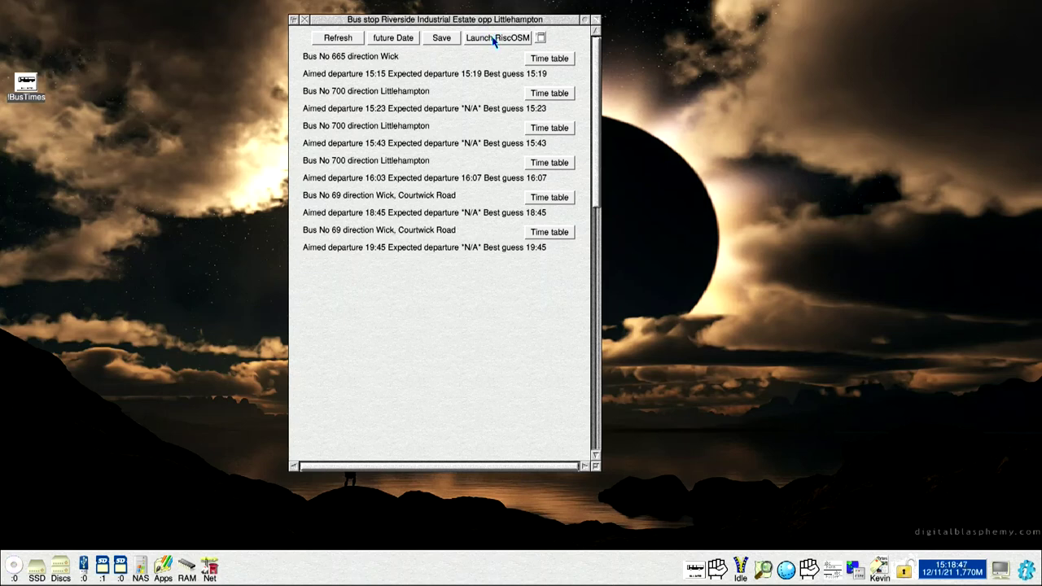
click(494, 39)
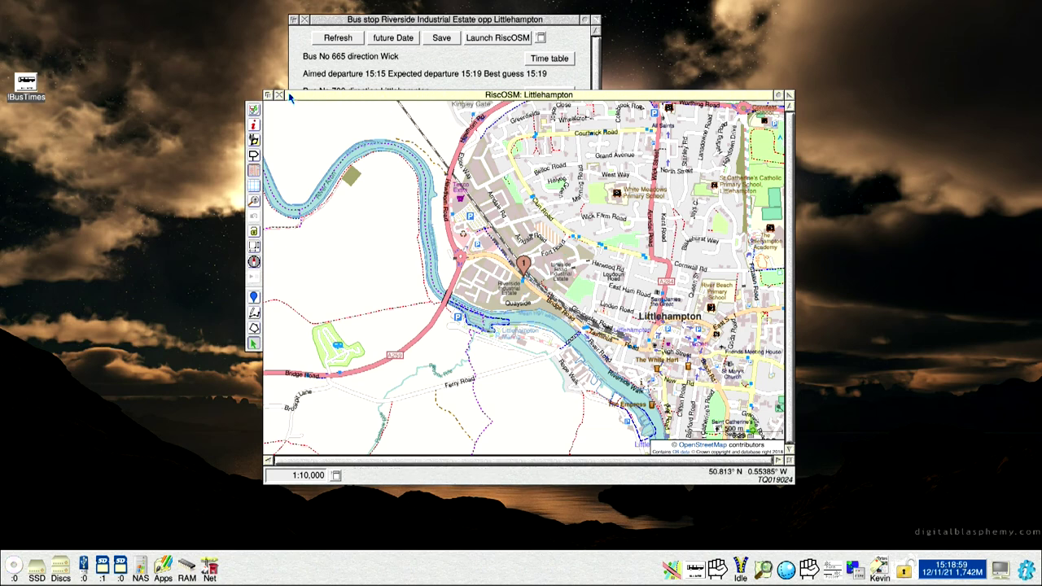
click(279, 95)
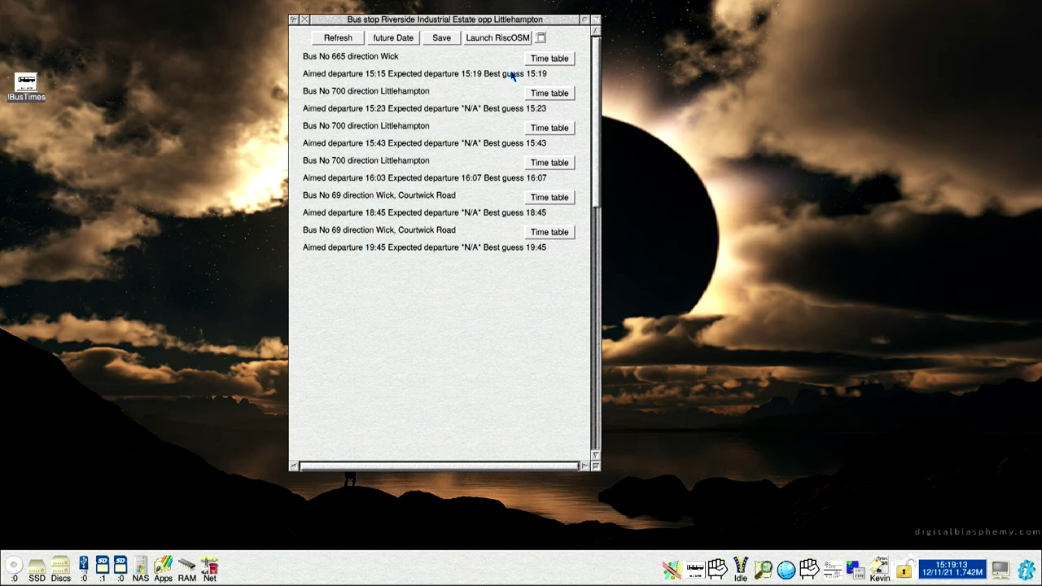
- Pick Manor Gate Road, Norbiton from the saved stops to list buses 85, 371, 57, 213
click(540, 40)
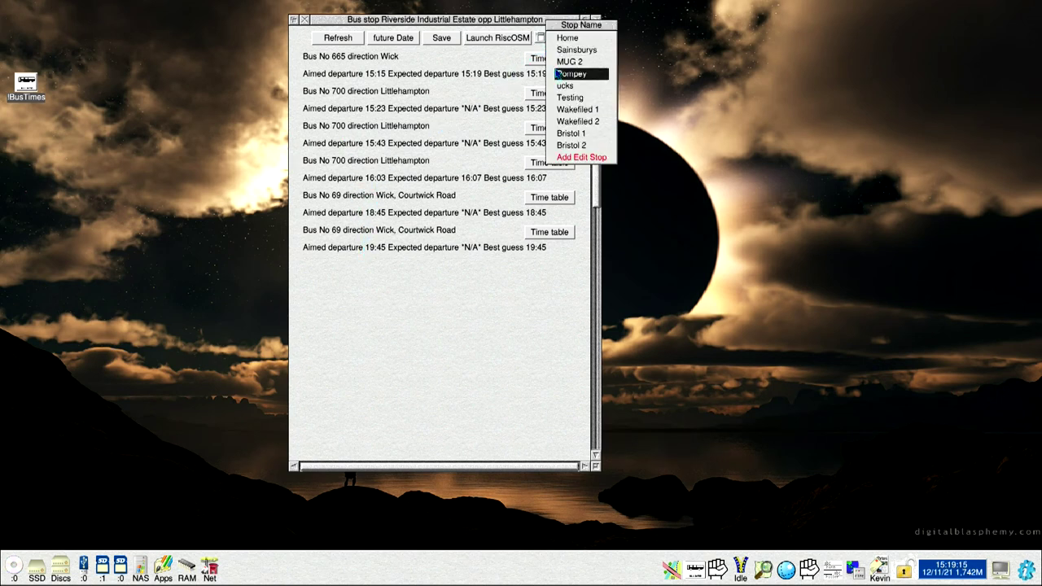
click(562, 86)
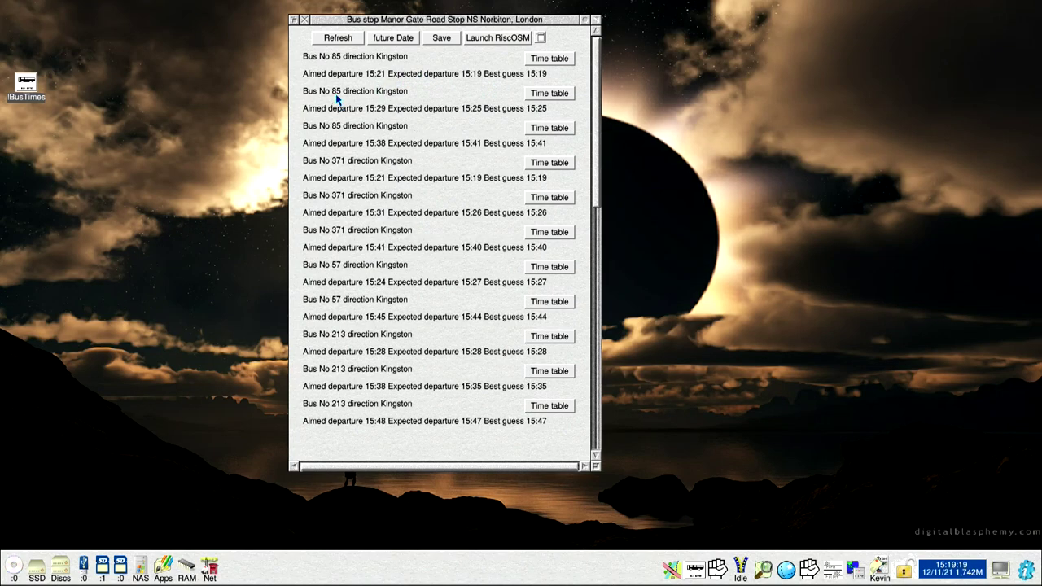
scroll(398, 106, down, 3)
scroll(398, 106, up, 3)
scroll(398, 108, down, 1)
scroll(399, 111, down, 5)
scroll(400, 112, down, 3)
scroll(401, 114, up, 9)
click(478, 39)
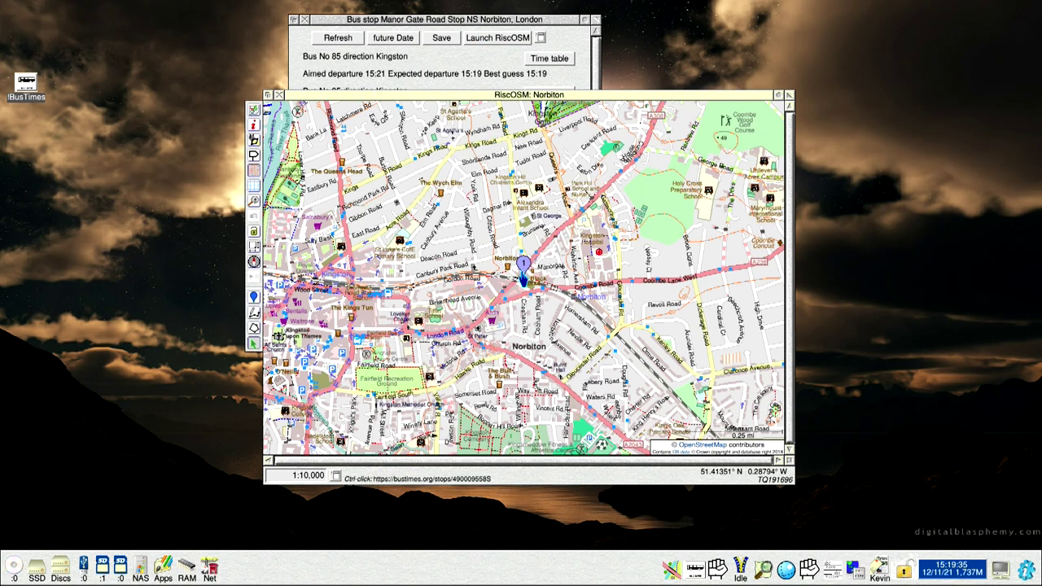
click(279, 95)
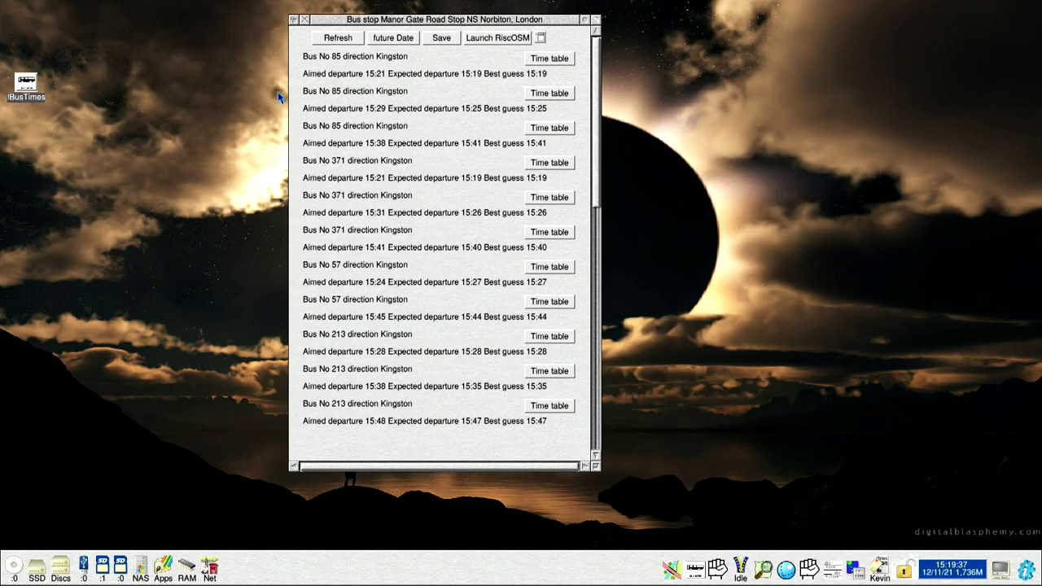